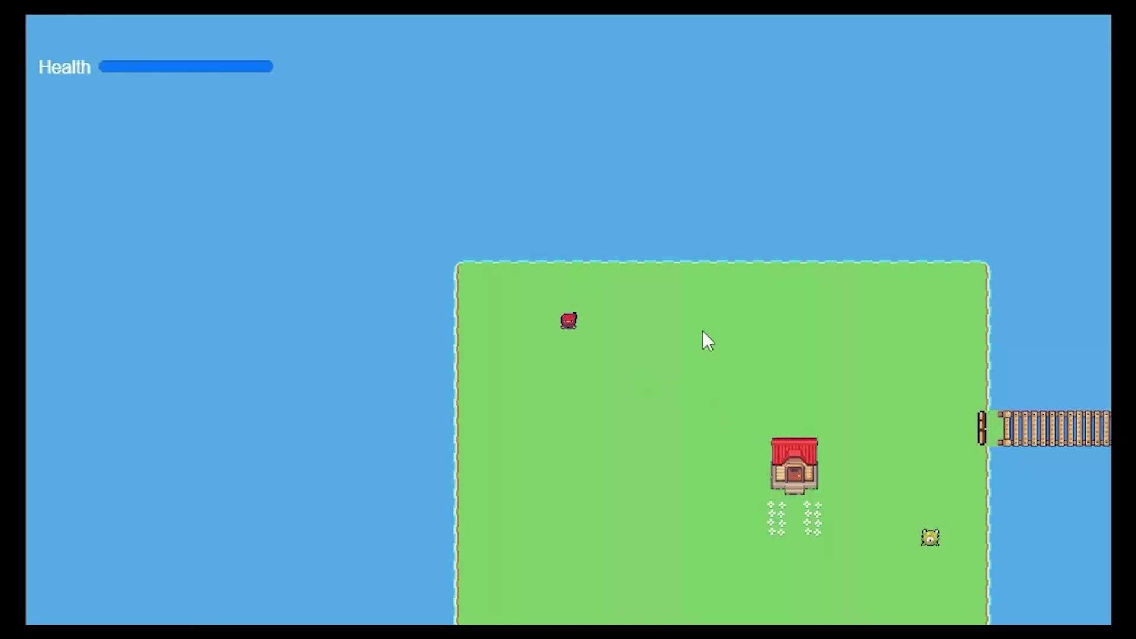
# Walk the player around the starting house island
pyautogui.press('Down')
pyautogui.press('Left')
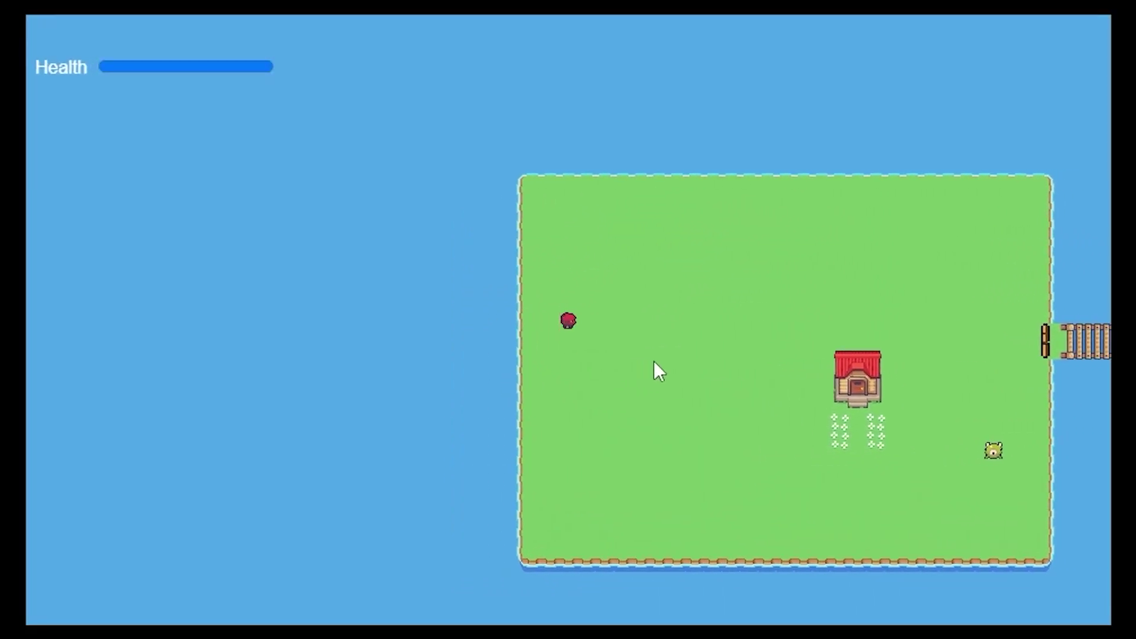
pyautogui.press('Right')
pyautogui.press('Down')
pyautogui.press('Left')
pyautogui.press('Right')
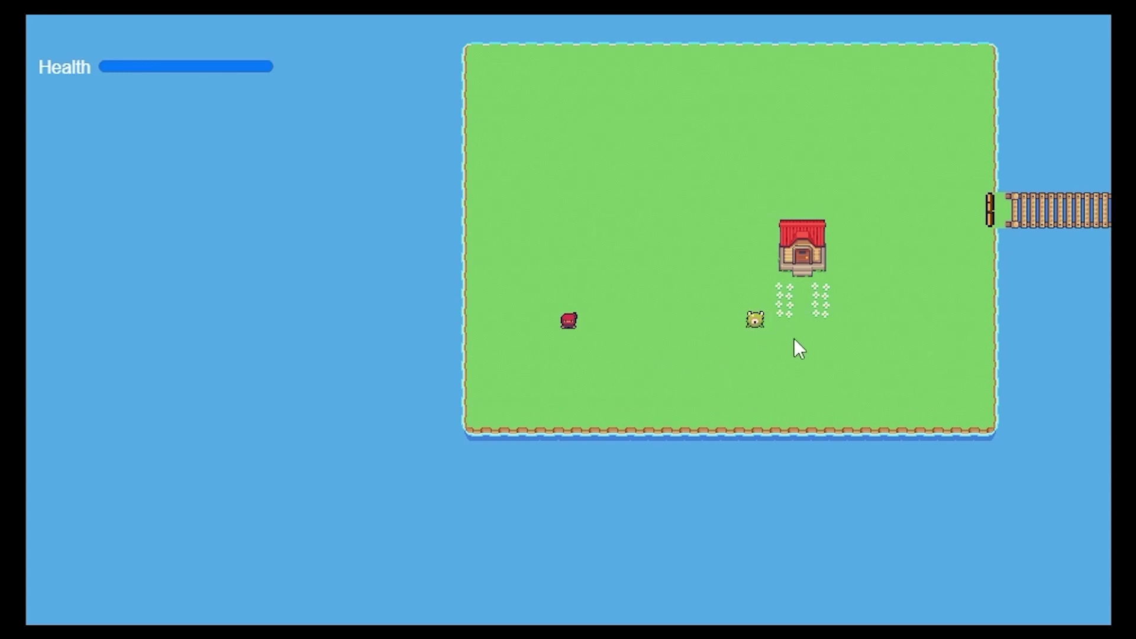
# Cross the eastern wooden bridge onto the tree island
pyautogui.press('Right')
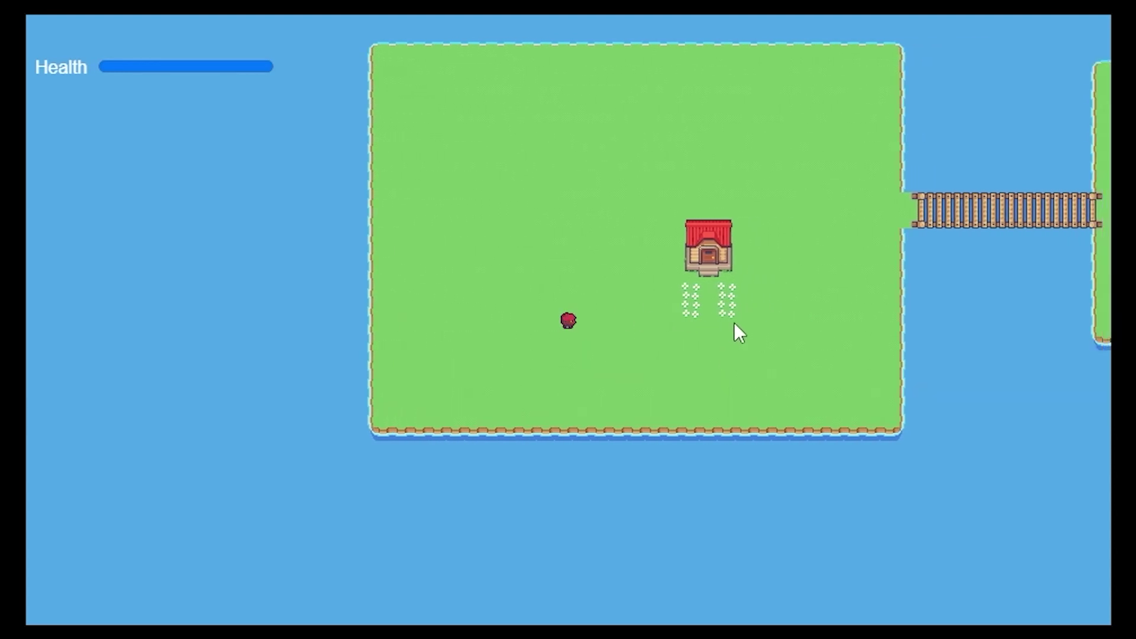
pyautogui.press('Up')
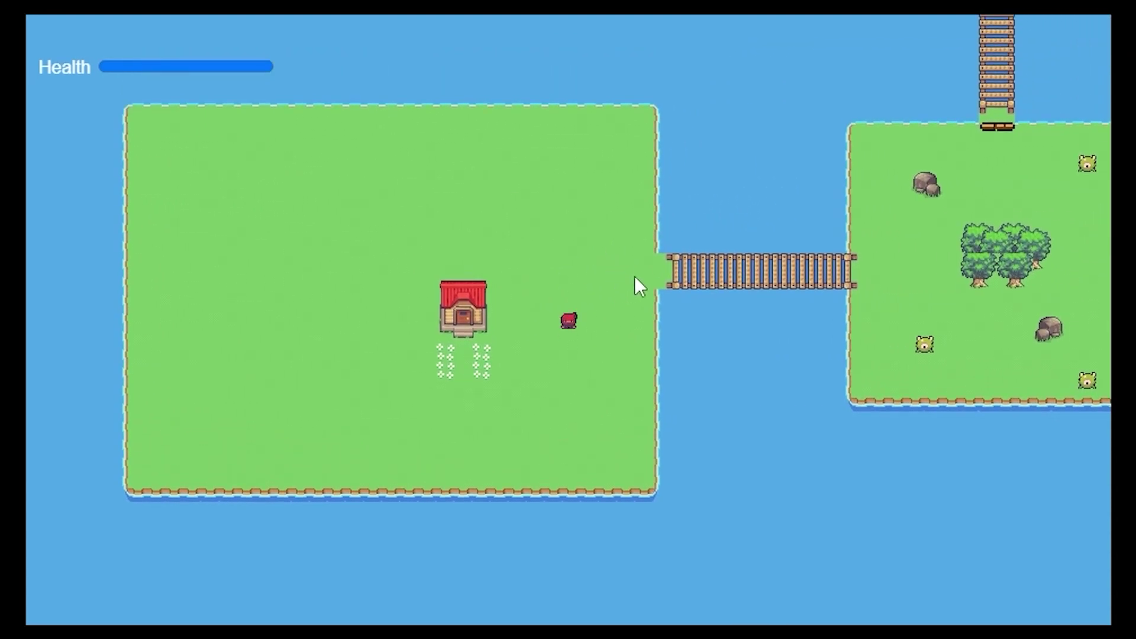
pyautogui.press('Right')
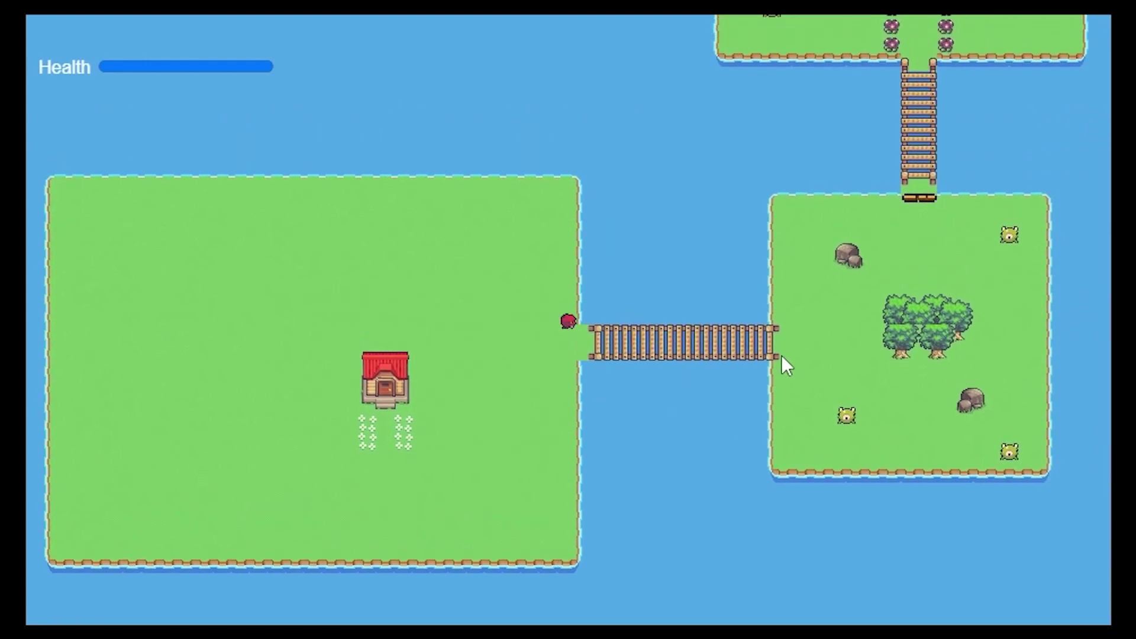
pyautogui.press('Right')
pyautogui.press('Down')
pyautogui.press('Right')
pyautogui.press('Down')
pyautogui.press('Right')
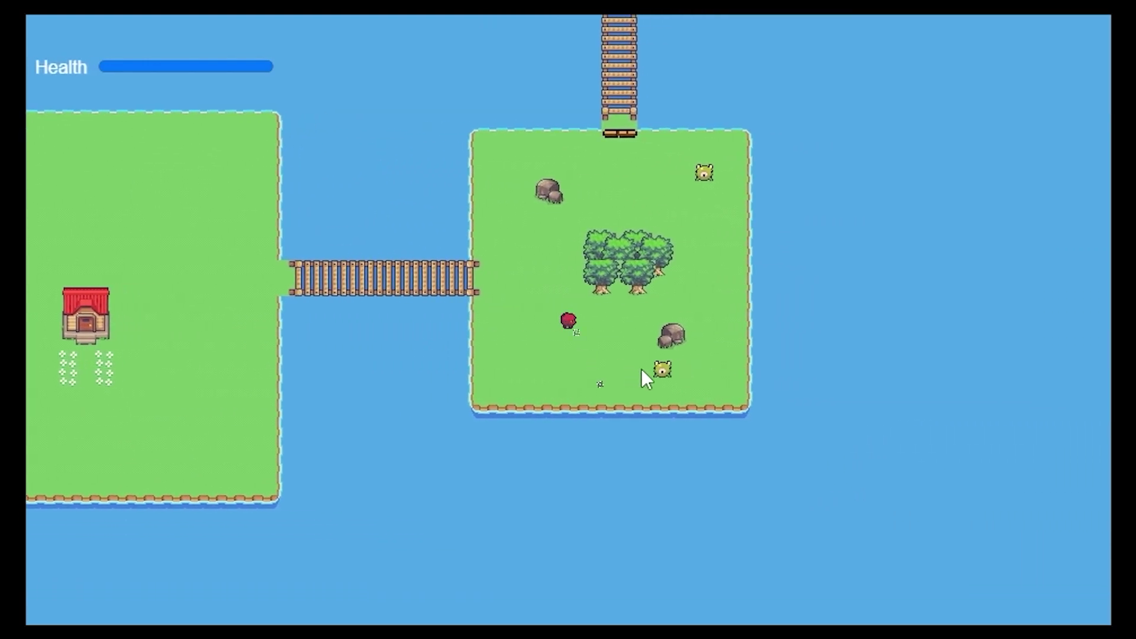
# Throw a projectile at a nearby enemy, then cross the northern bridge to the village island
pyautogui.click(628, 329)
pyautogui.press('Left')
pyautogui.press('Up')
pyautogui.press('Right')
pyautogui.press('Left')
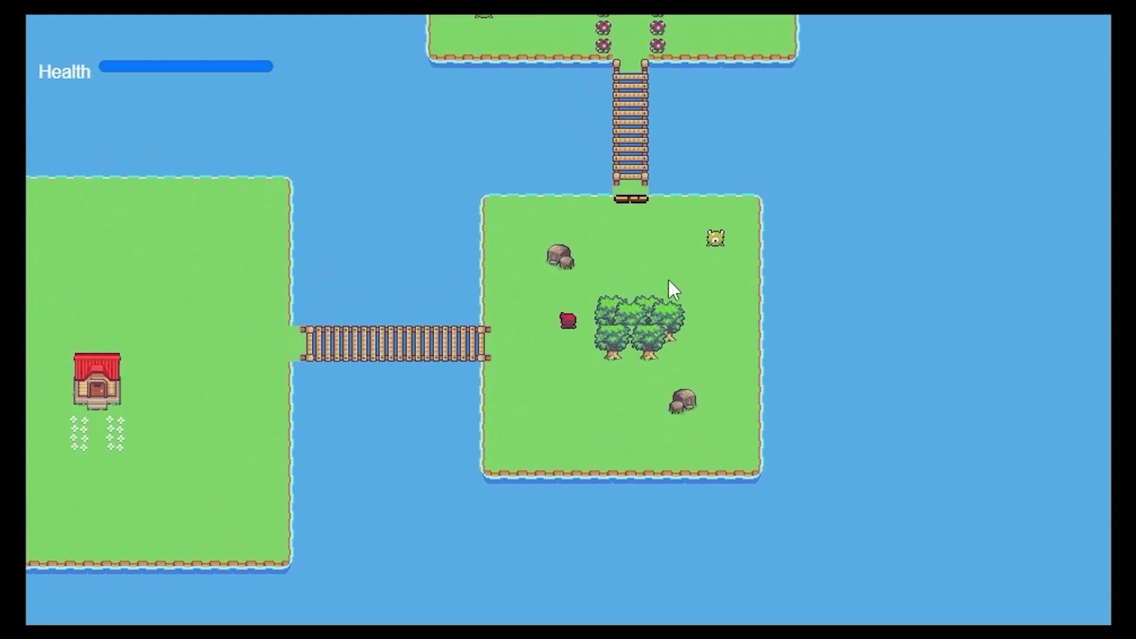
pyautogui.press('Right')
pyautogui.press('Up')
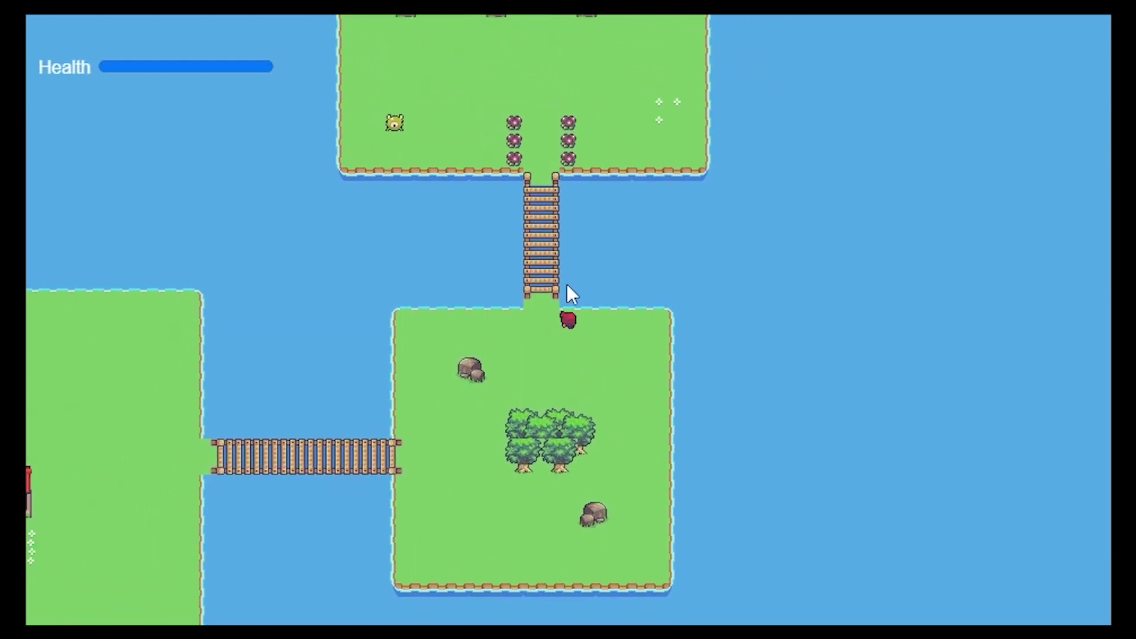
pyautogui.press('Up')
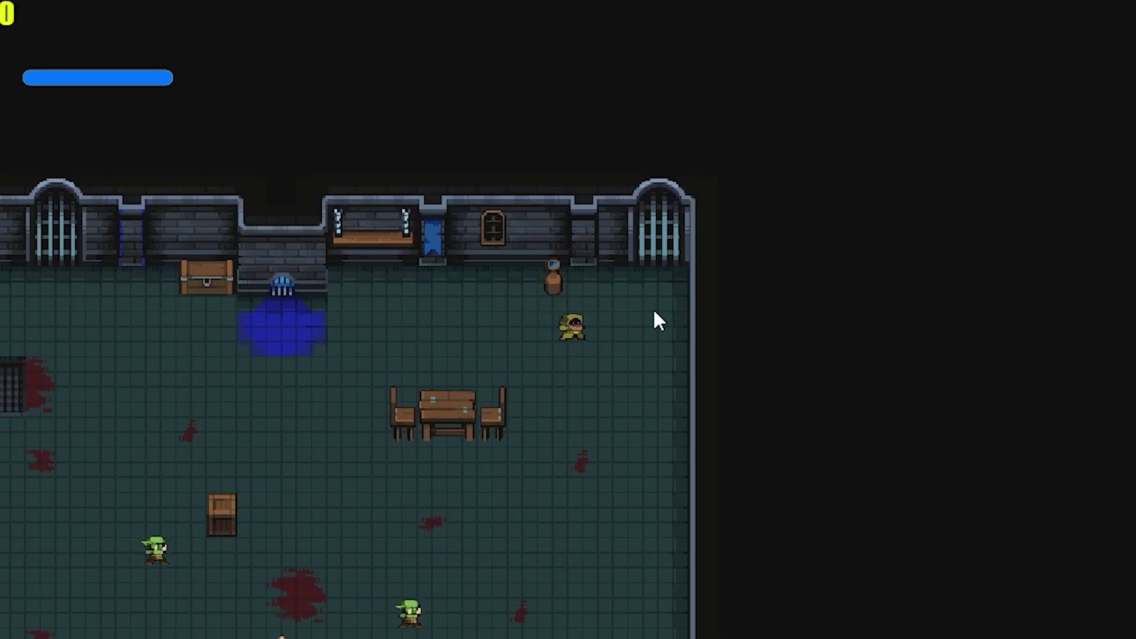
# Move through the dungeon room, throw shuriken at the goblins, and collect their dropped coins
pyautogui.press('s')
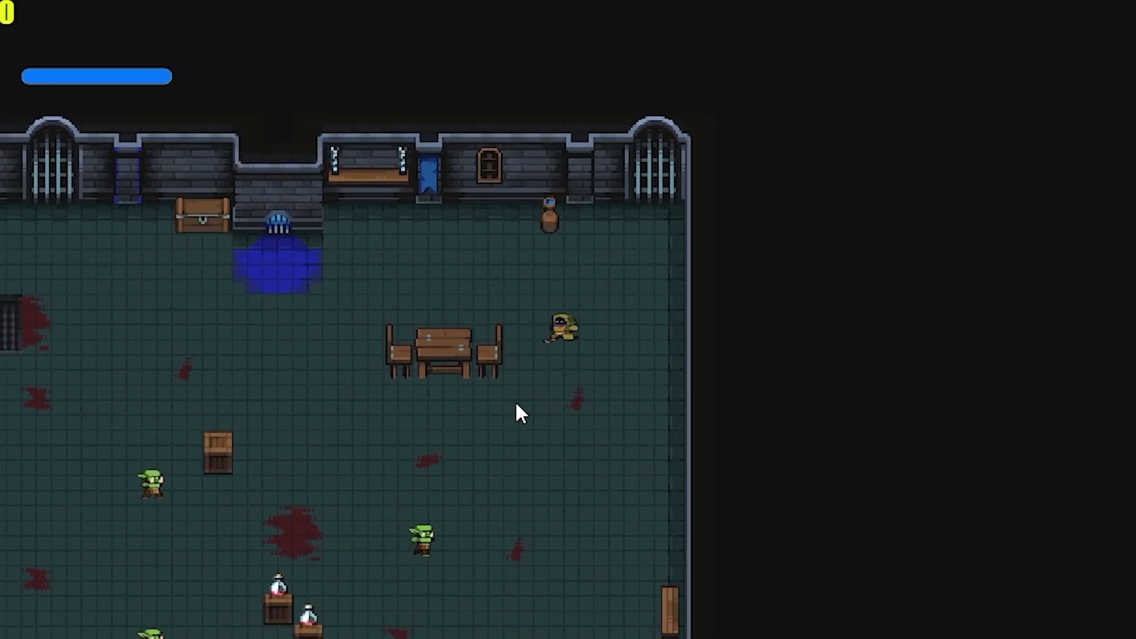
pyautogui.press('s')
pyautogui.click(500, 424)
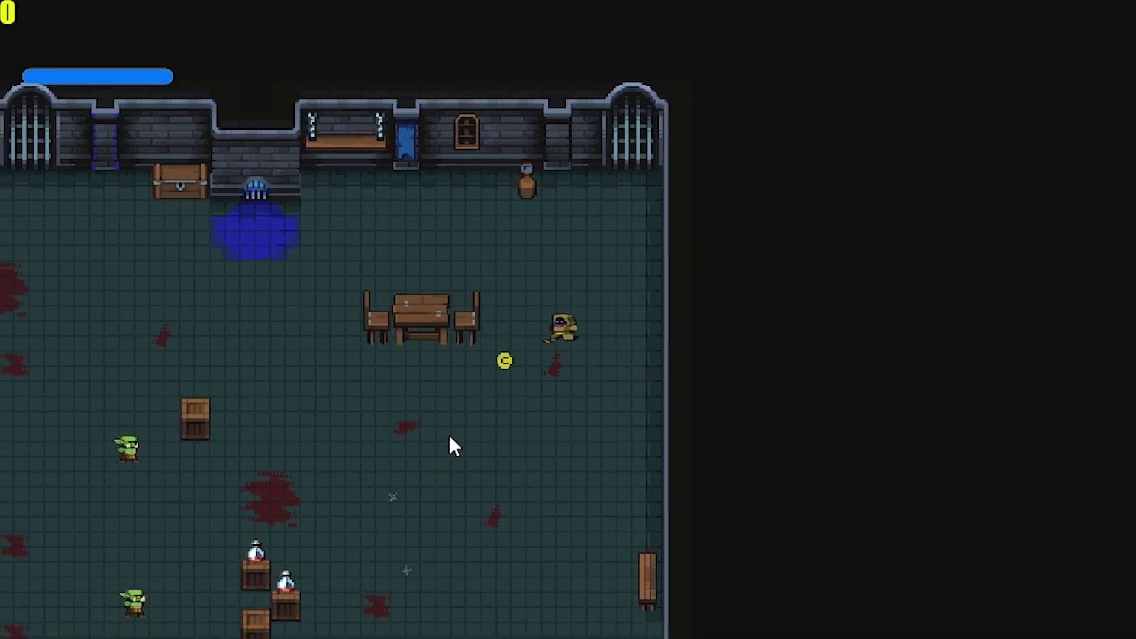
pyautogui.press('a')
pyautogui.press('s')
pyautogui.click(428, 396)
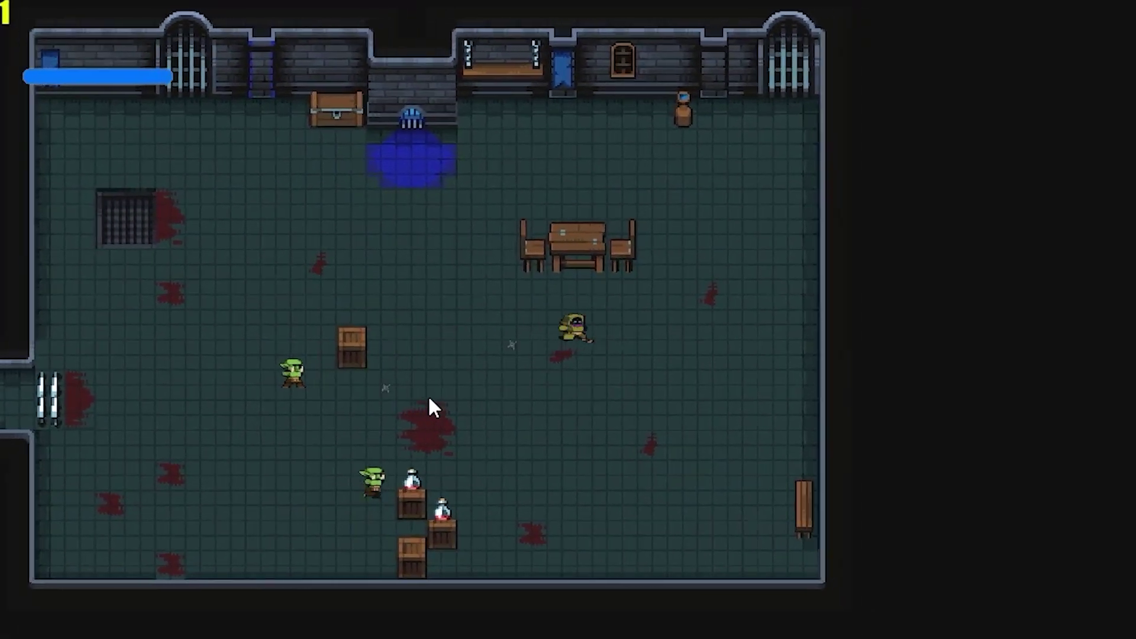
pyautogui.click(377, 414)
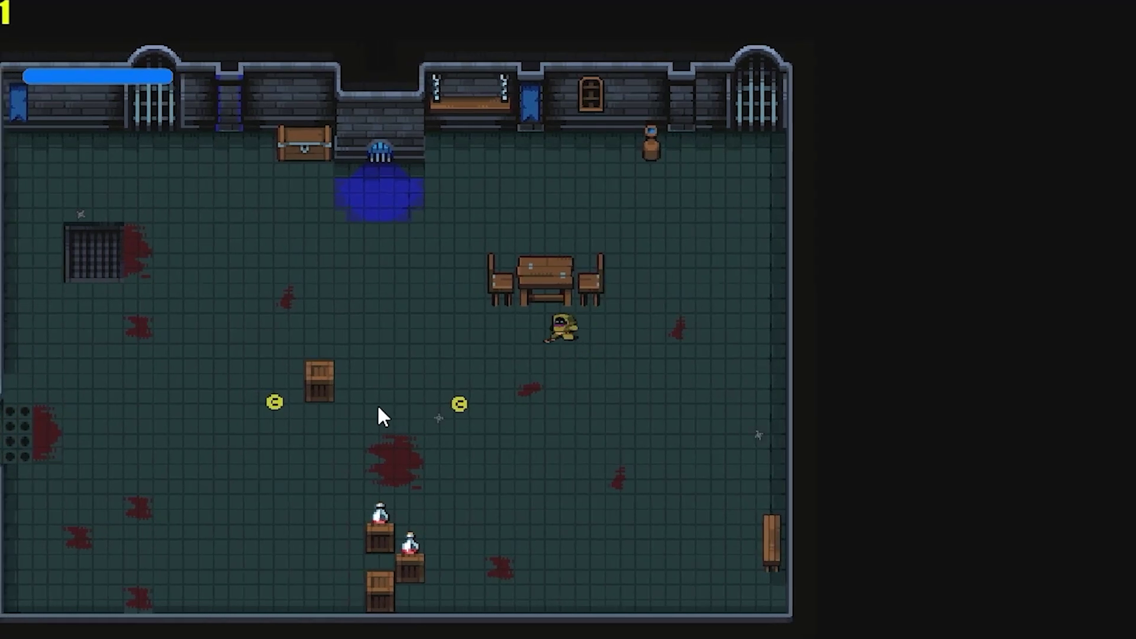
pyautogui.press('a')
pyautogui.press('s')
pyautogui.press('a')
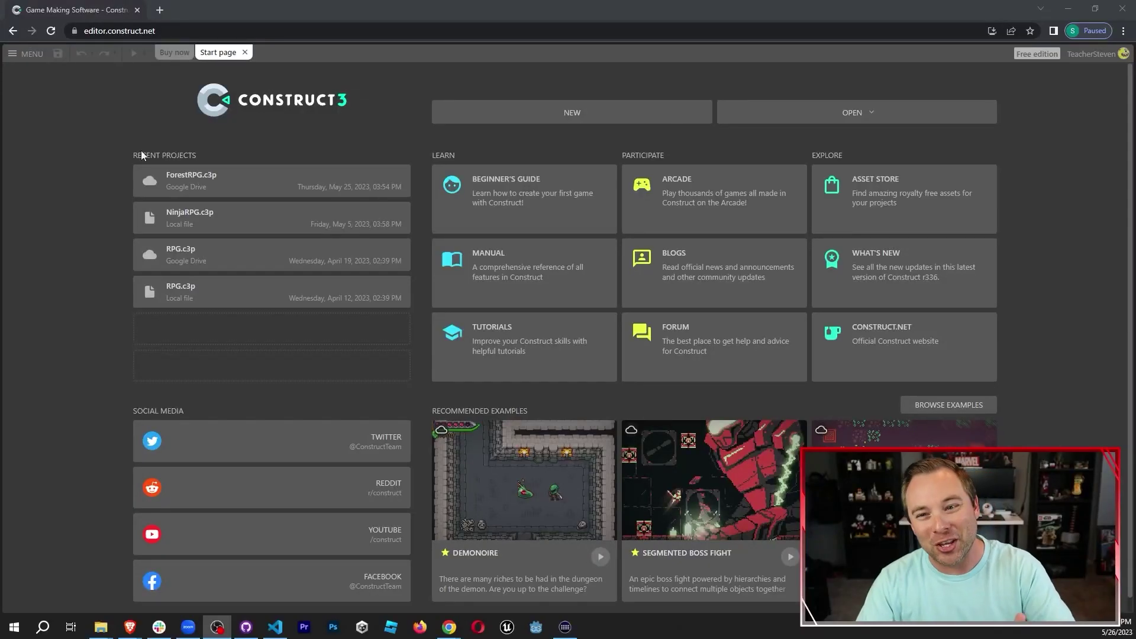
# Bring the Chrome window with the Construct 3 start page to the front
pyautogui.click(113, 131)
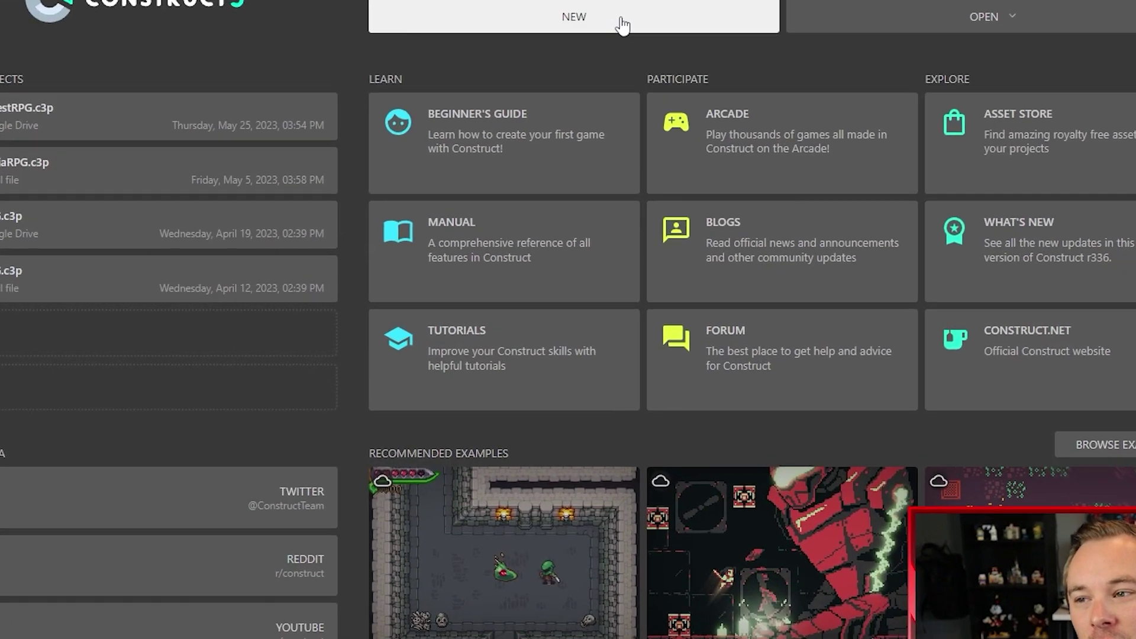
# Create a new 1080p landscape pixel-art project named ForestNinjaRPG
pyautogui.click(595, 112)
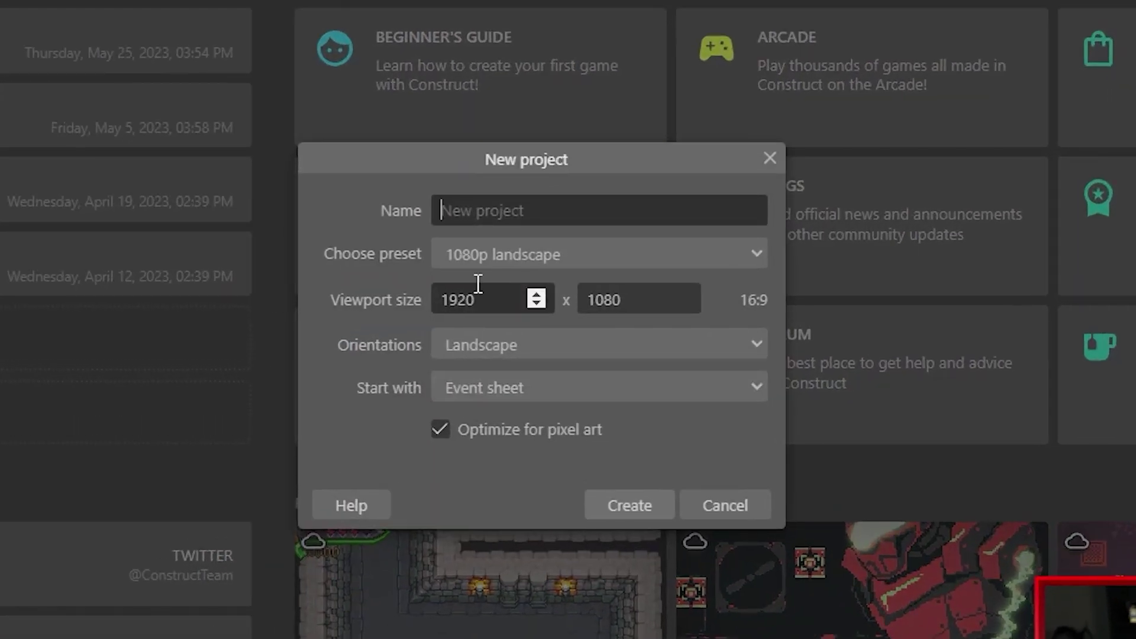
pyautogui.write('Forest')
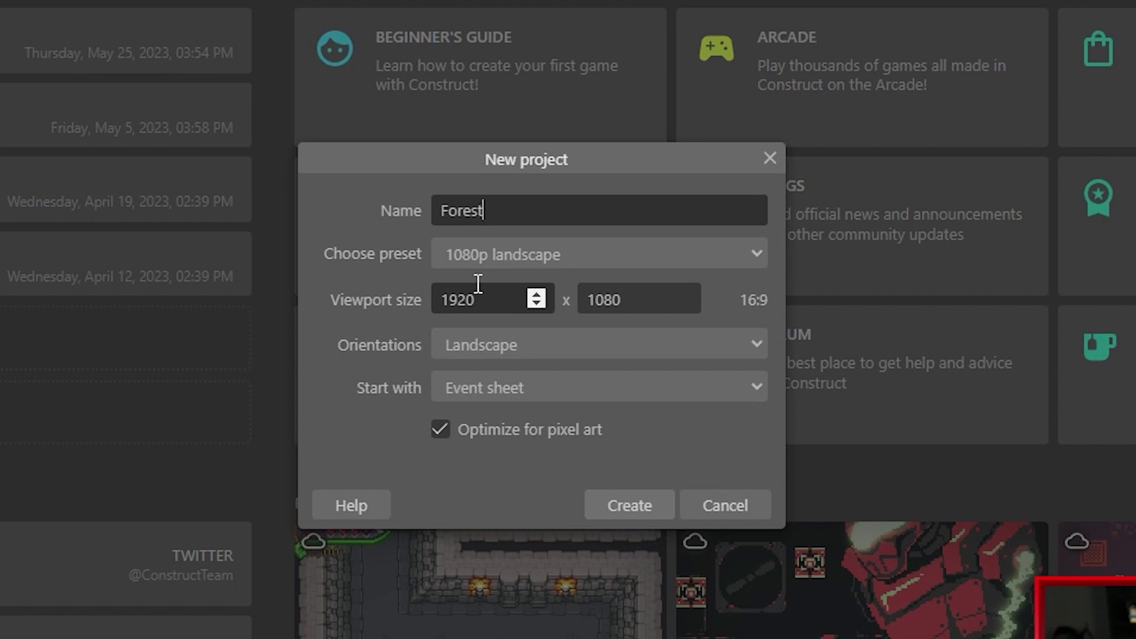
pyautogui.write('NinjaRPG')
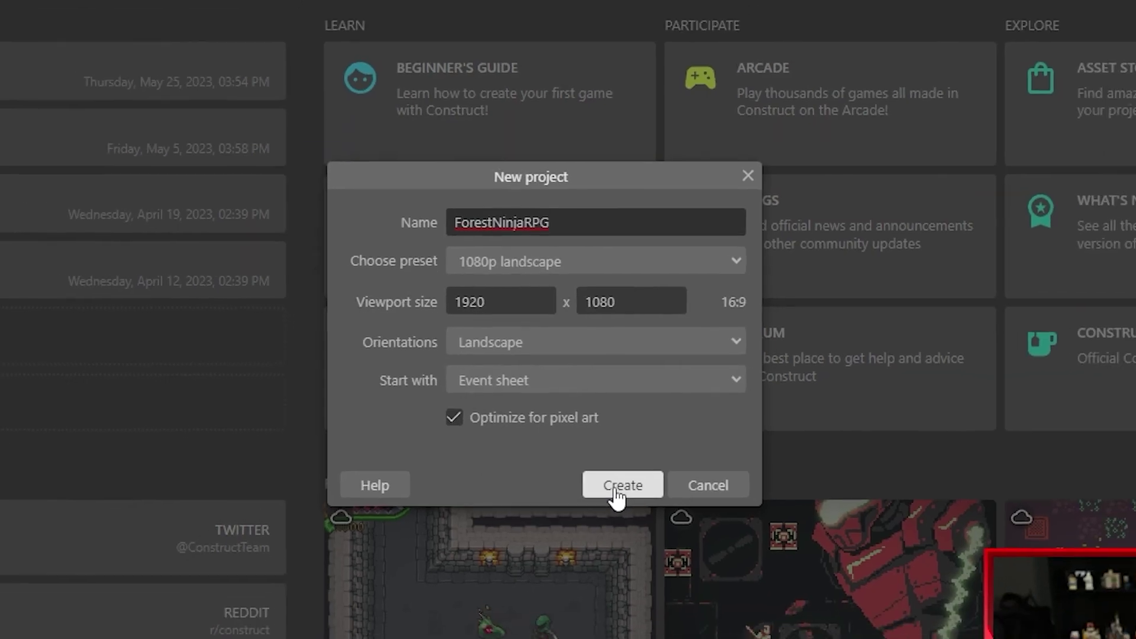
pyautogui.click(630, 506)
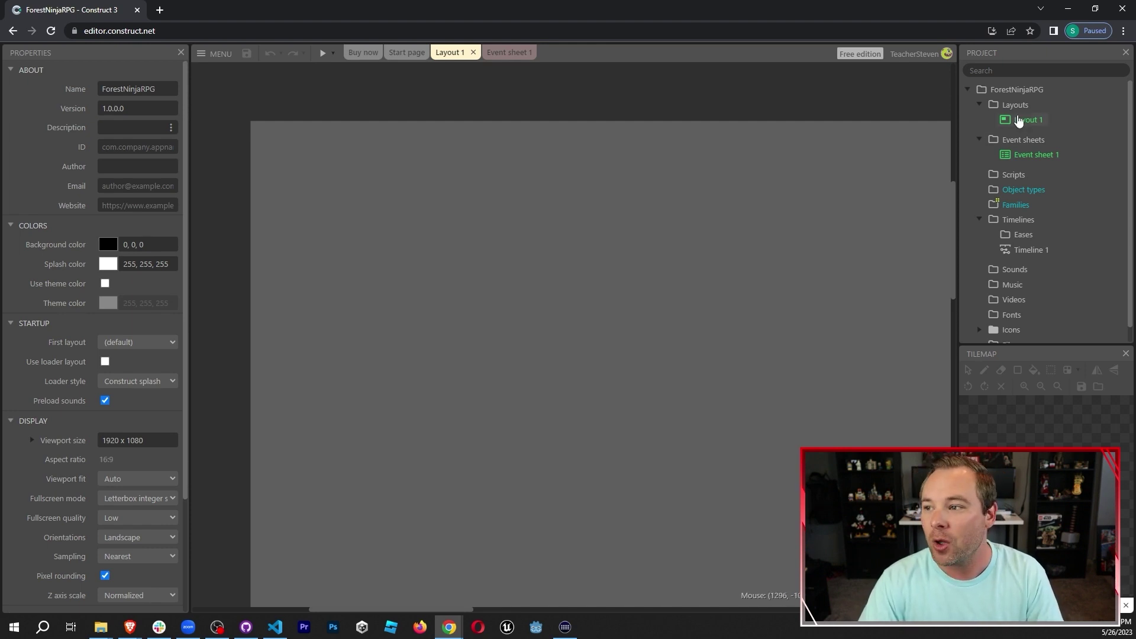
# Turn on Show grid and Snap to grid for Layout 1 with a 16 x 16 grid size
pyautogui.click(1019, 119)
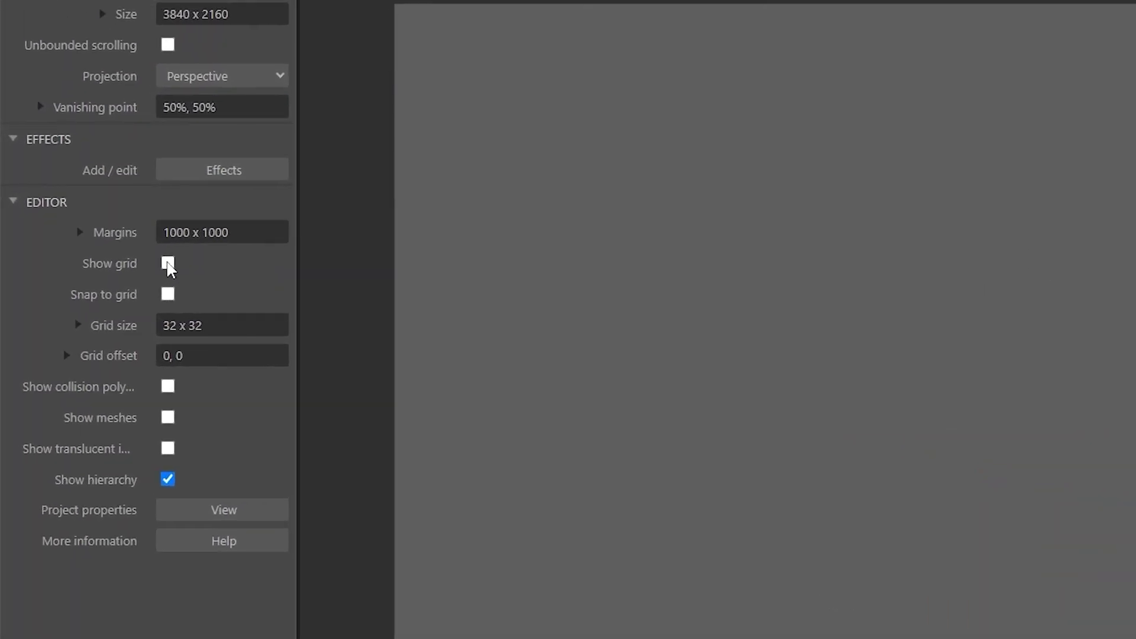
pyautogui.click(168, 264)
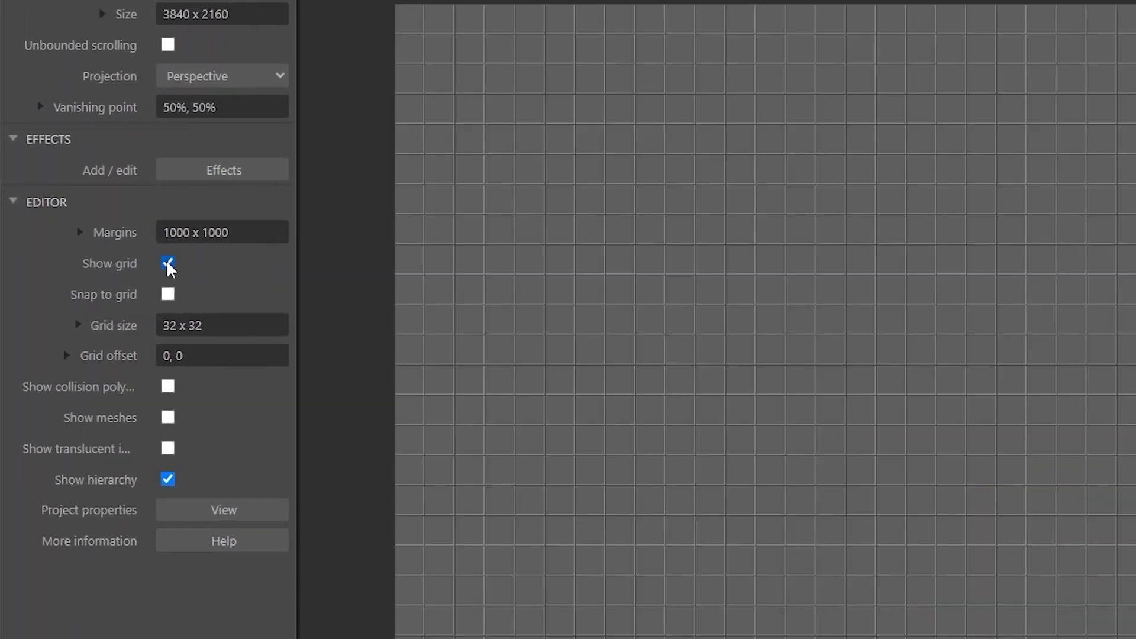
pyautogui.click(168, 295)
pyautogui.click(216, 328)
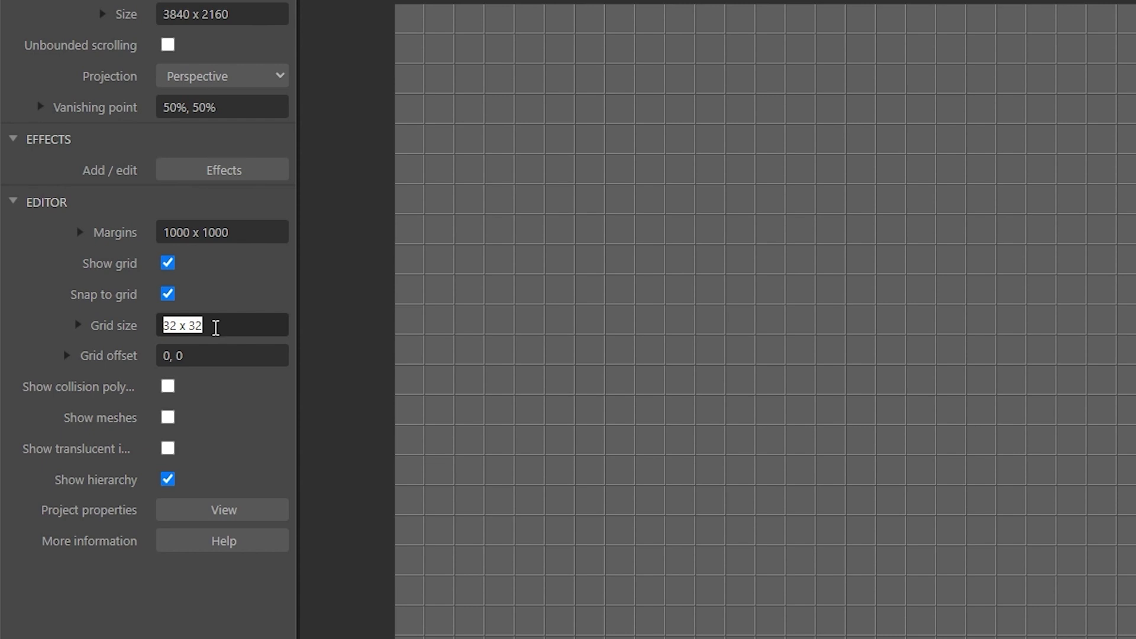
pyautogui.write('16 ')
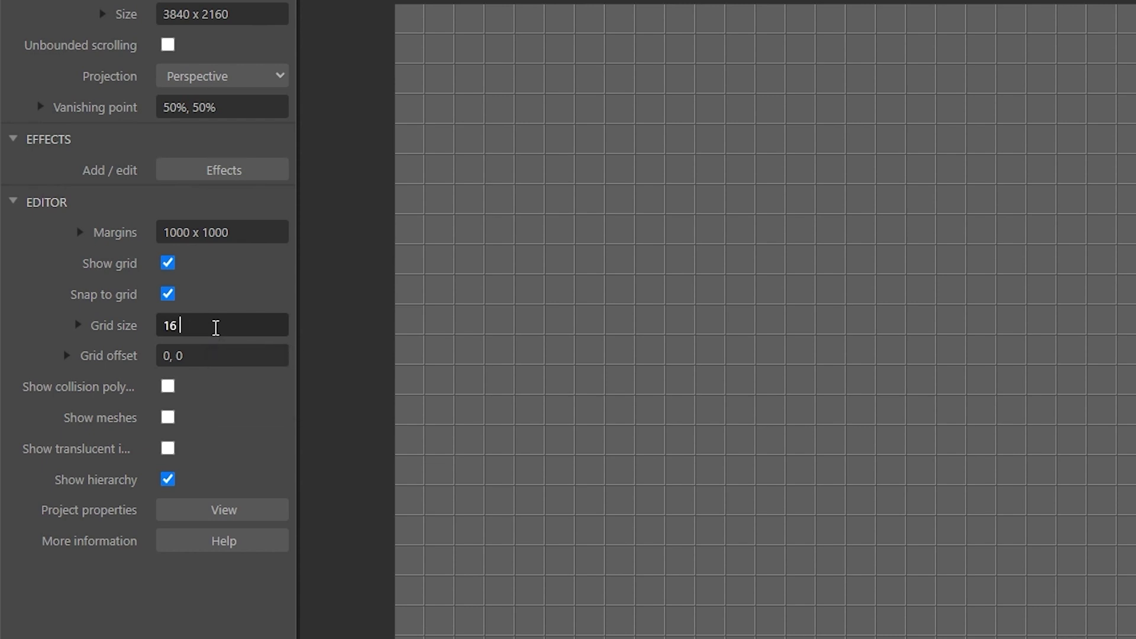
pyautogui.write('x 16')
pyautogui.click(248, 293)
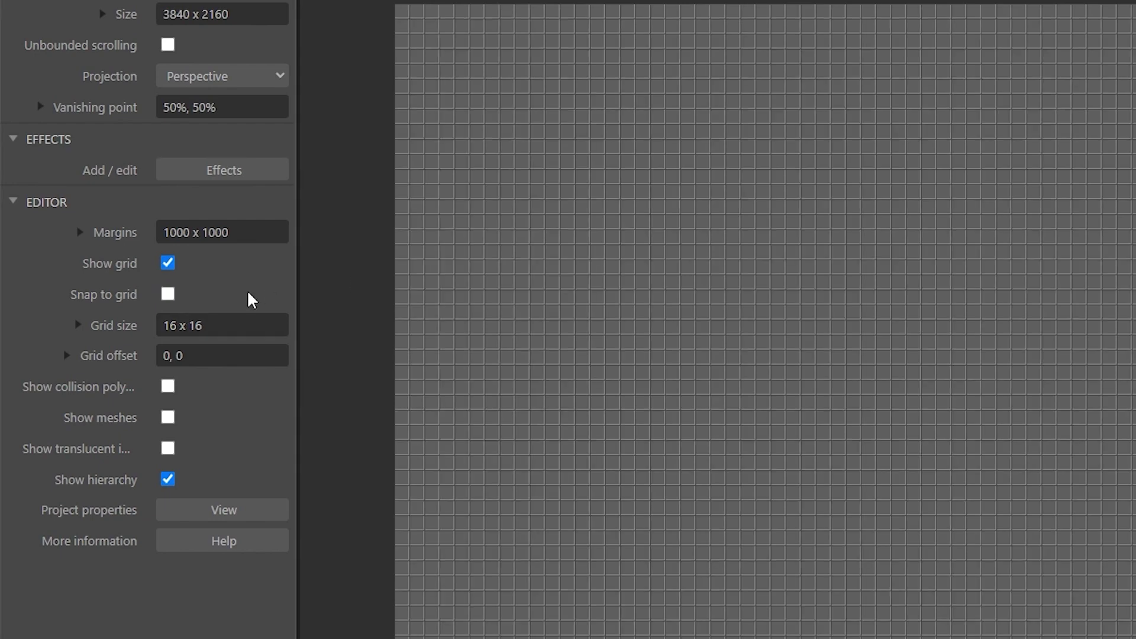
pyautogui.click(167, 294)
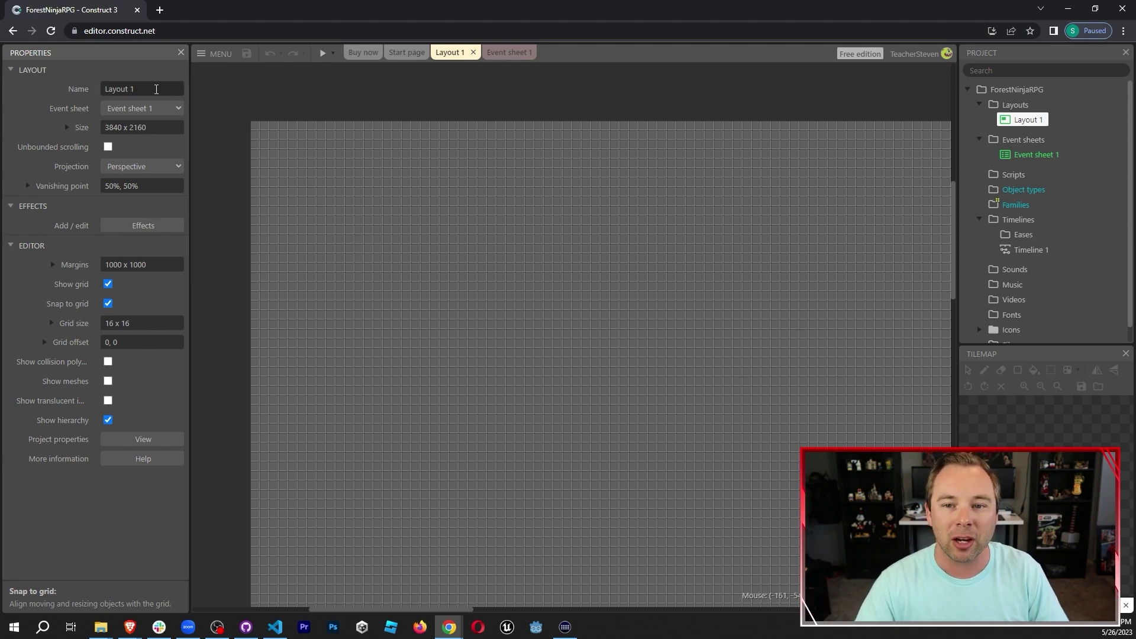
# Replace the layout name 'Layout 1' with LilycoveCity
pyautogui.click(156, 89)
pyautogui.press('BackSpace')
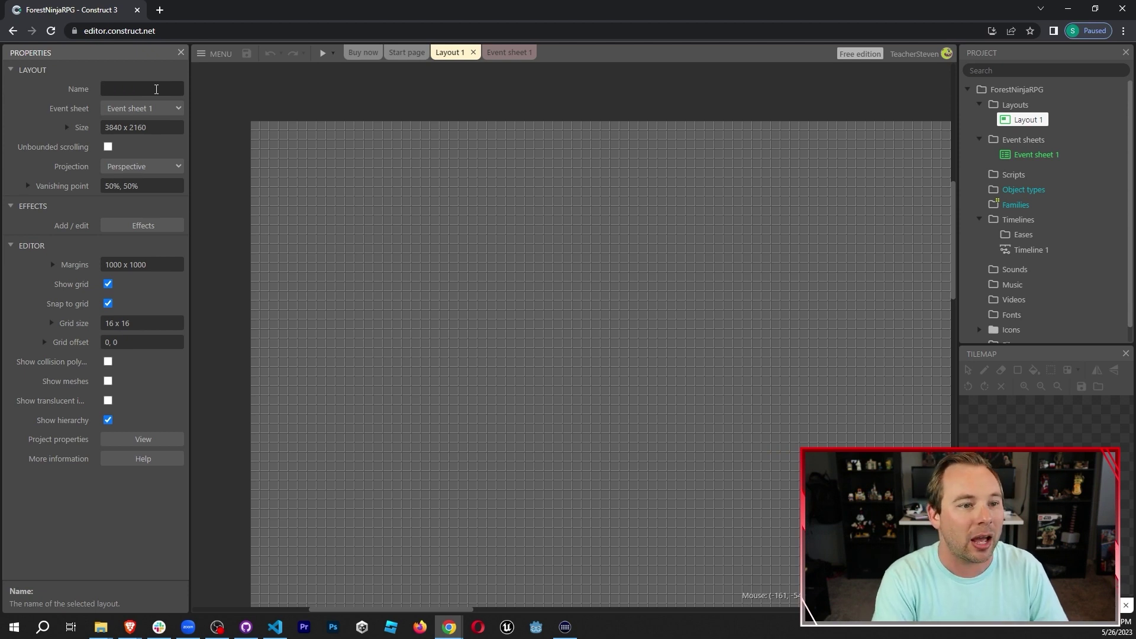
pyautogui.write('Lilyco')
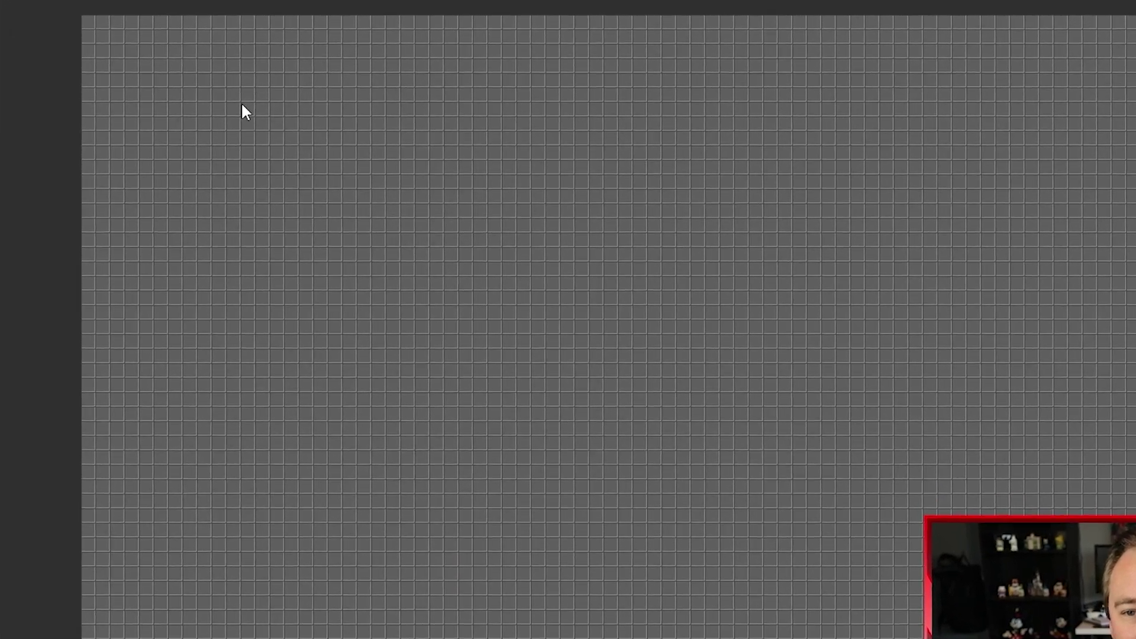
# Insert a Keyboard object into the project
pyautogui.rightClick(296, 141)
pyautogui.click(366, 114)
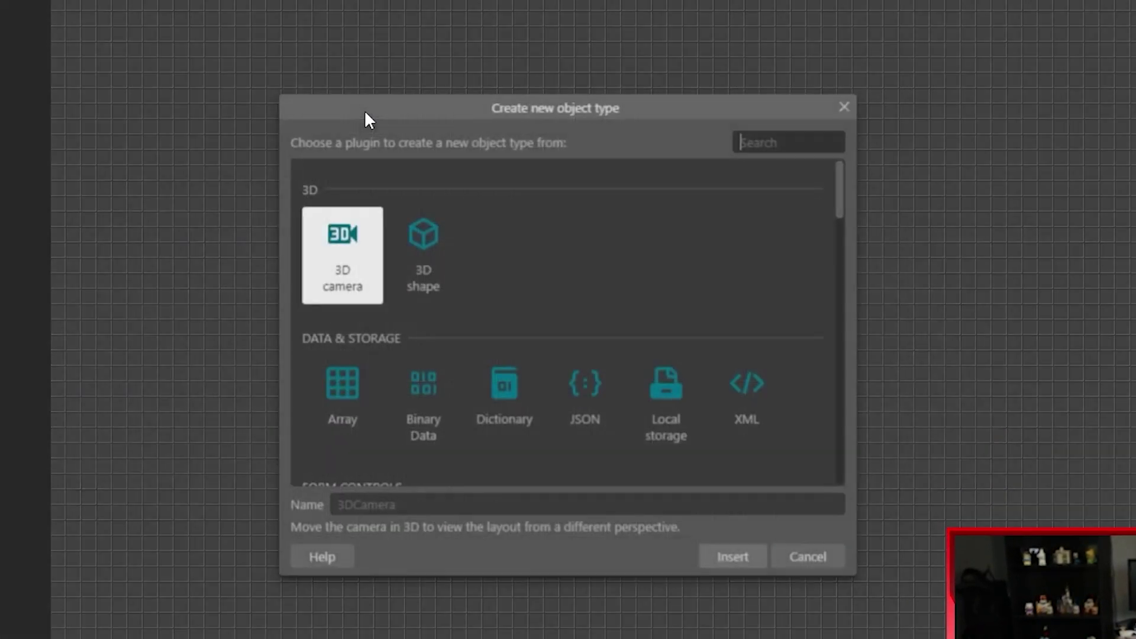
pyautogui.write('key')
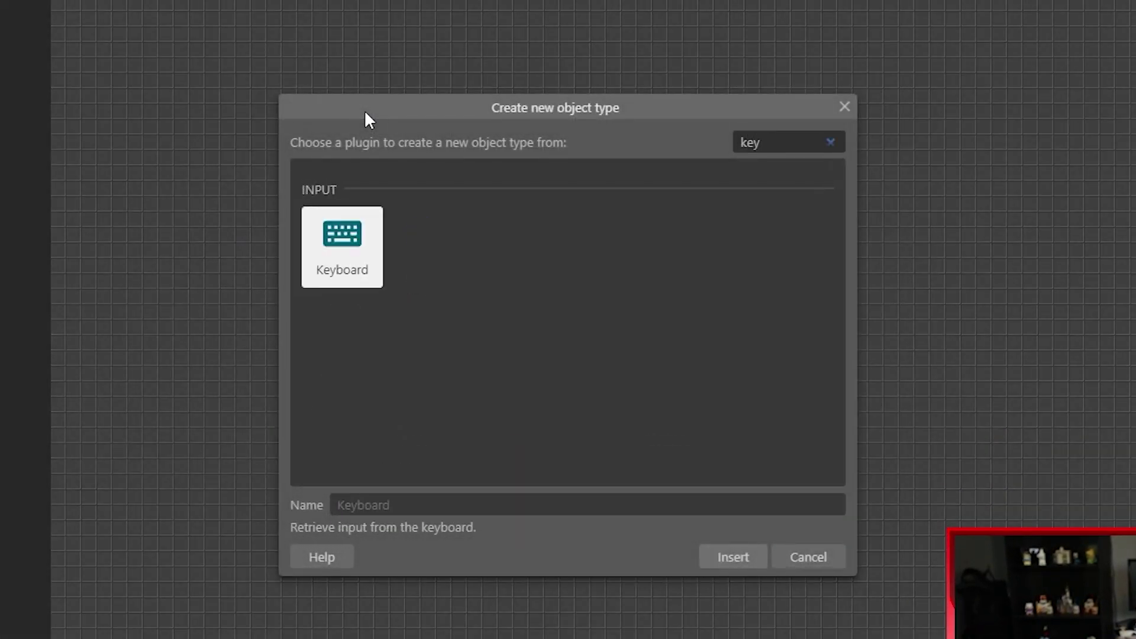
pyautogui.doubleClick(349, 246)
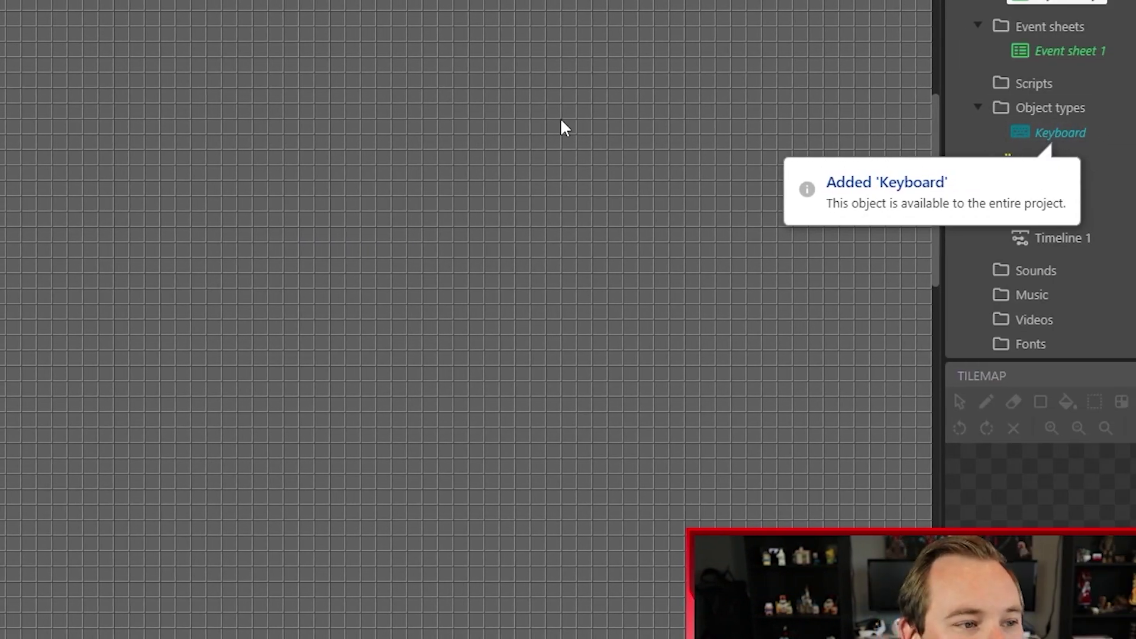
# Insert a Mouse object, then reselect the LilycoveCity layout
pyautogui.rightClick(39, 171)
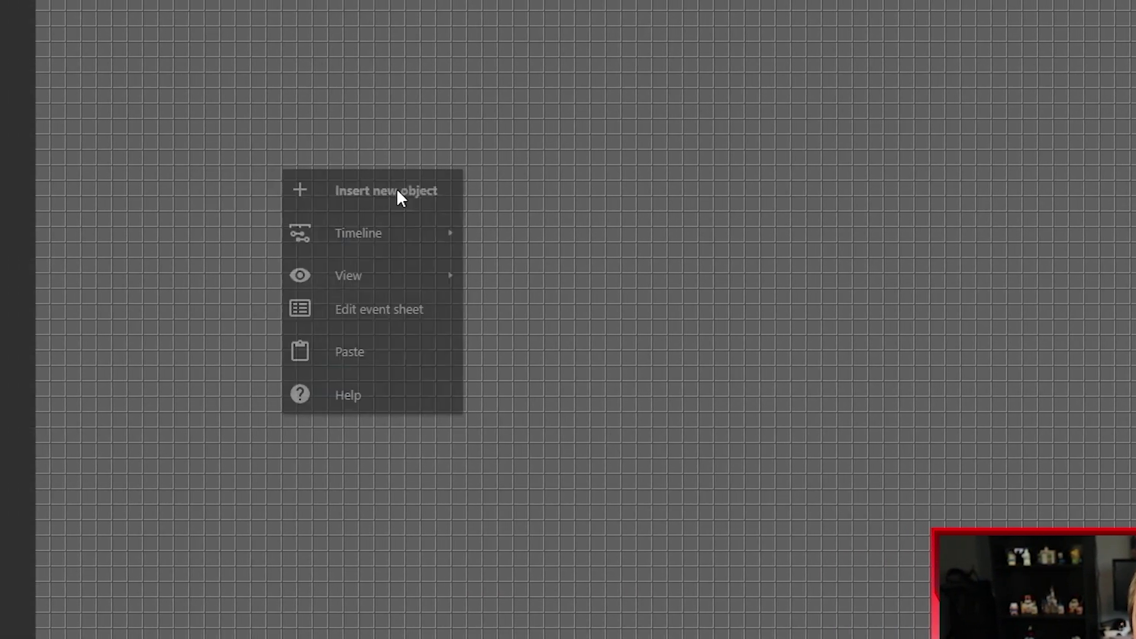
pyautogui.click(400, 197)
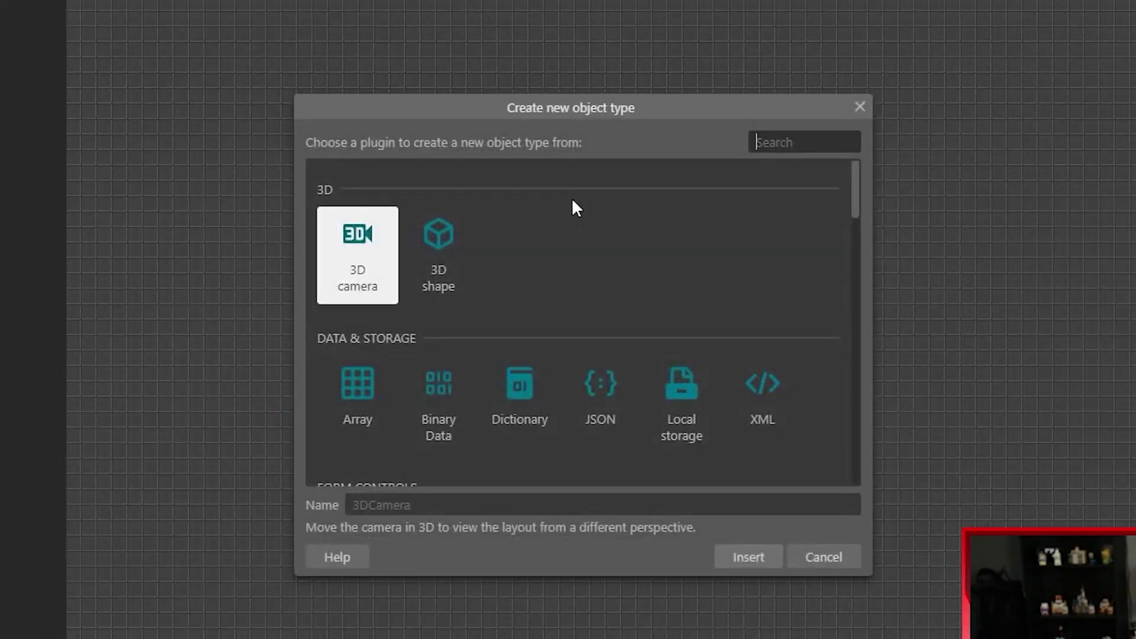
pyautogui.write('mouse')
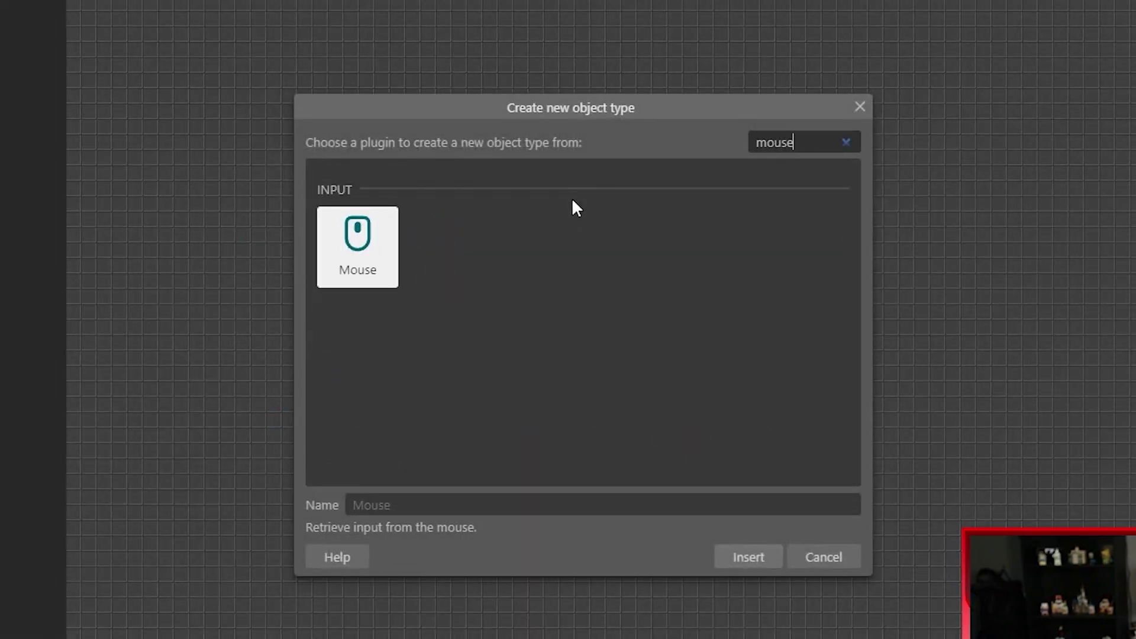
pyautogui.click(365, 256)
pyautogui.doubleClick(365, 256)
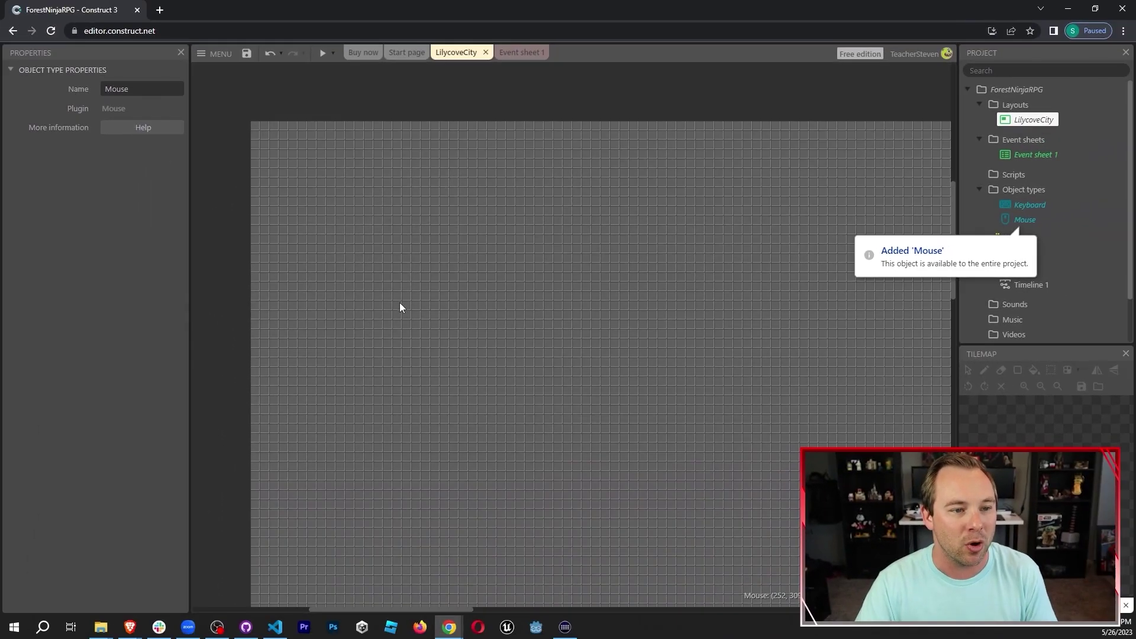
pyautogui.click(1032, 121)
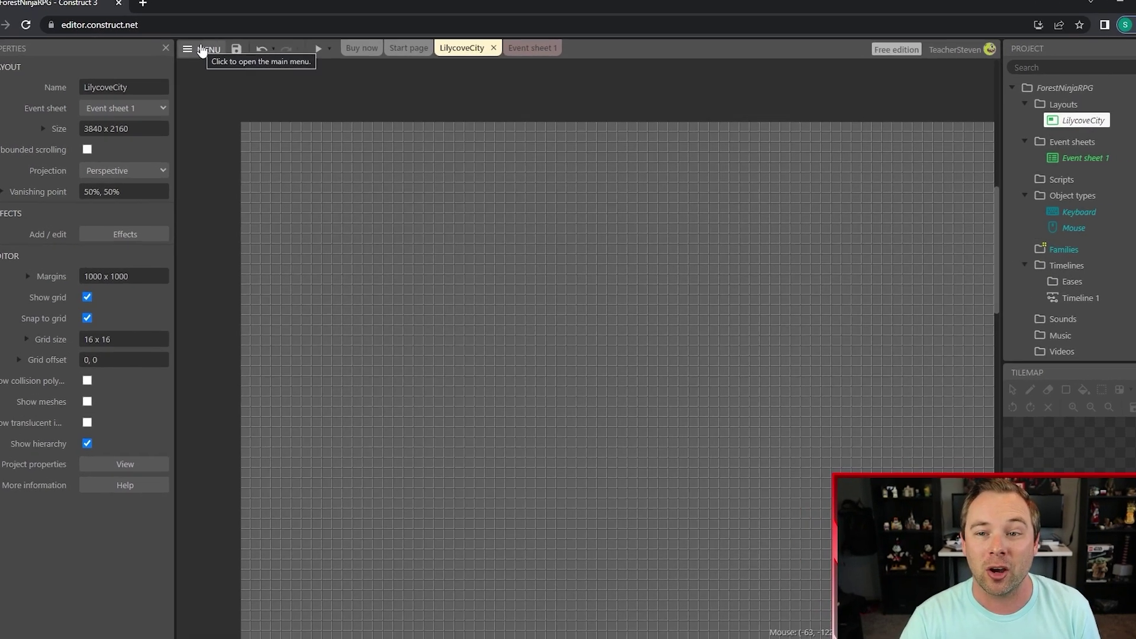
# Save the project to Google Drive as ForestNinjaRPG.c3p after signing in with Google
pyautogui.click(214, 53)
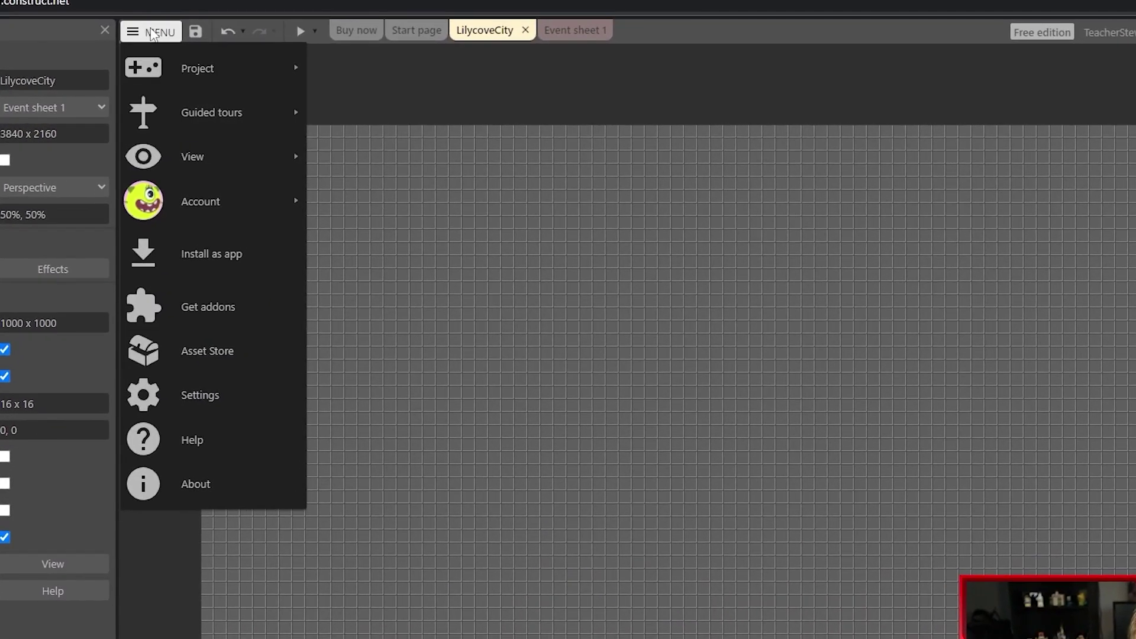
pyautogui.moveTo(197, 70)
pyautogui.moveTo(394, 122)
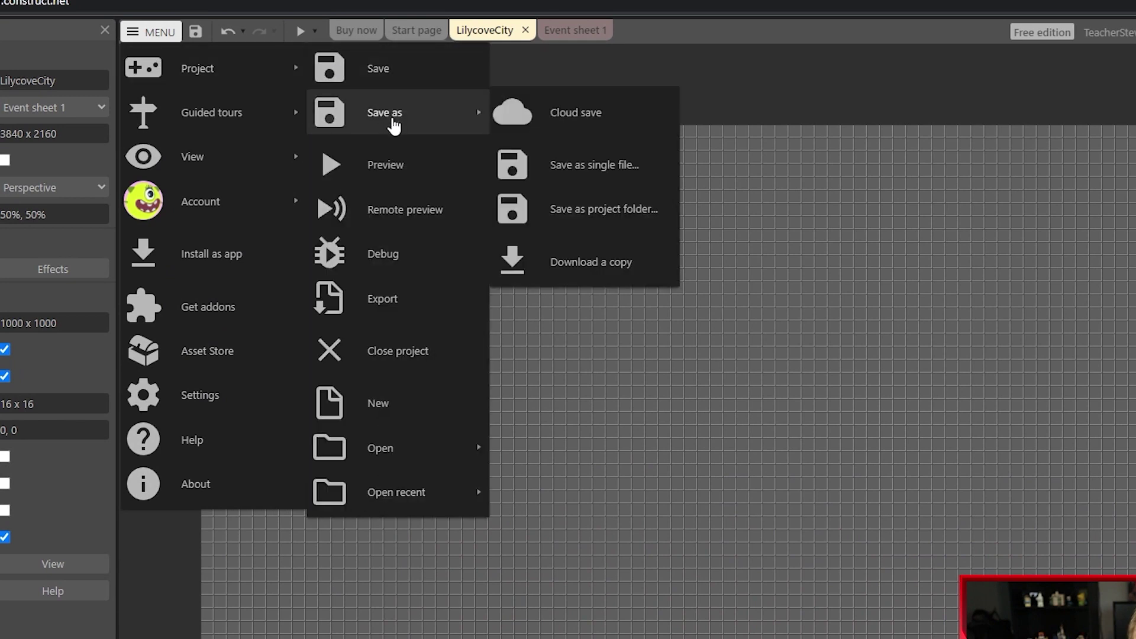
pyautogui.click(624, 125)
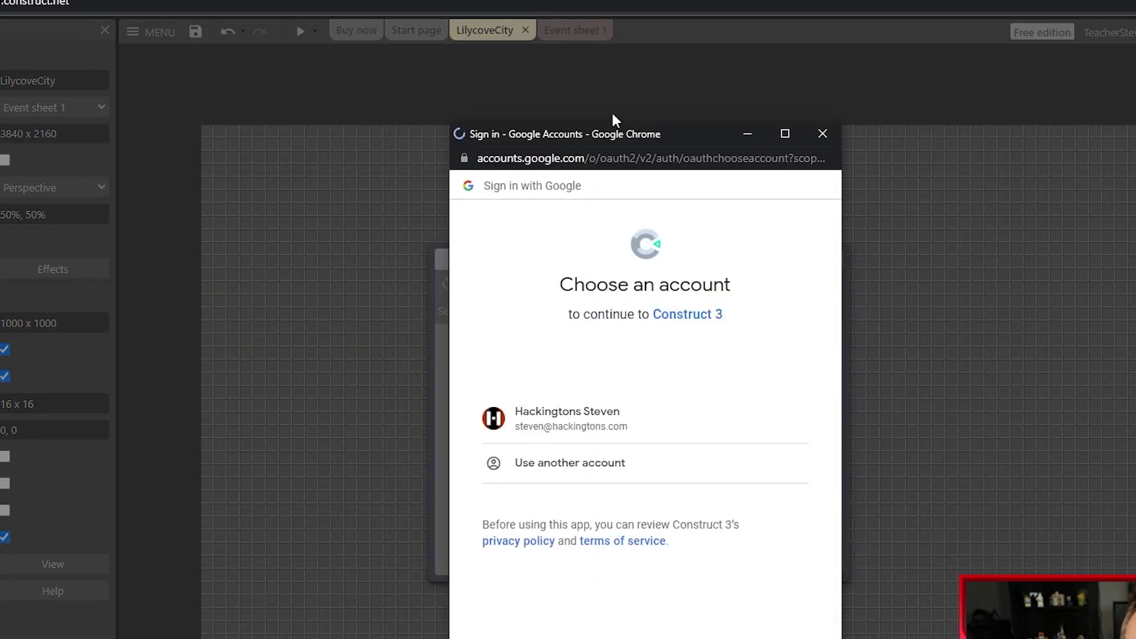
pyautogui.click(665, 425)
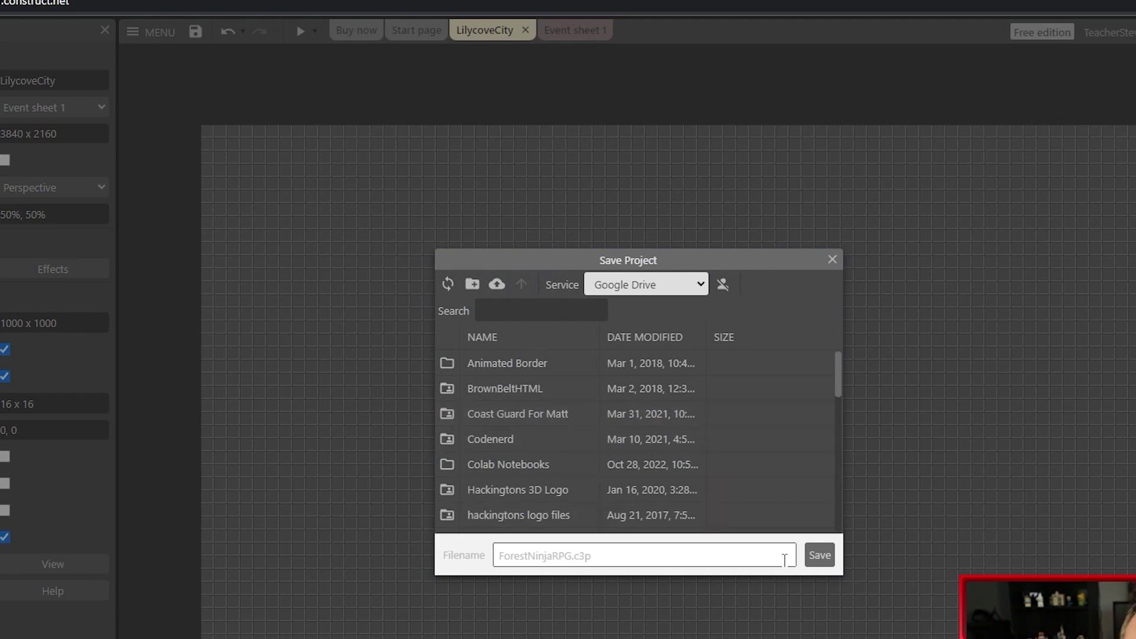
pyautogui.click(816, 556)
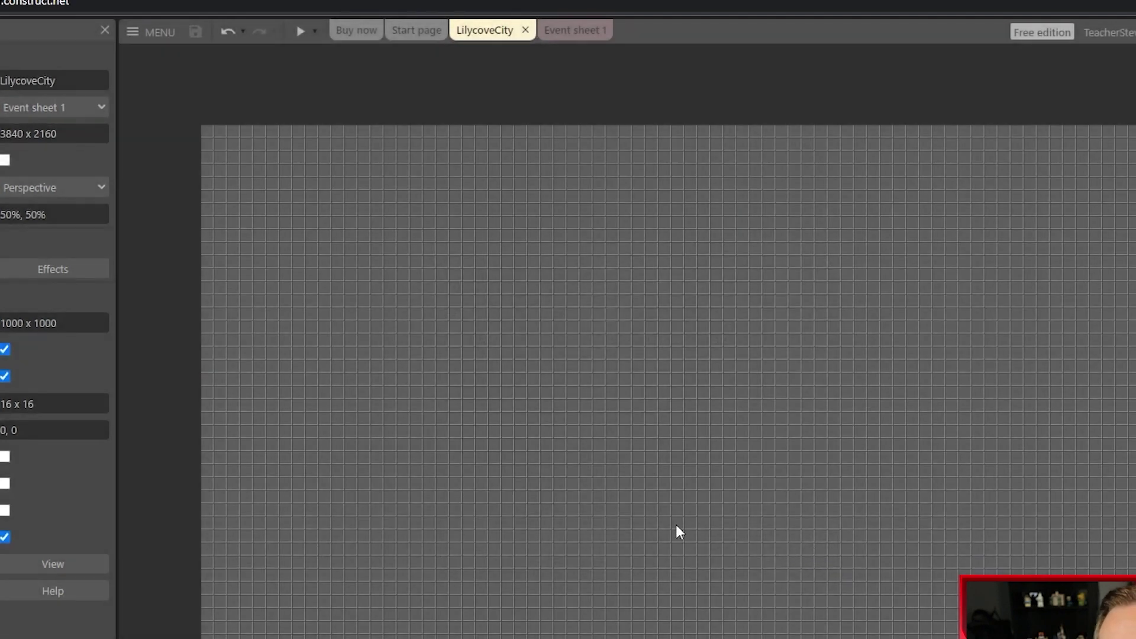